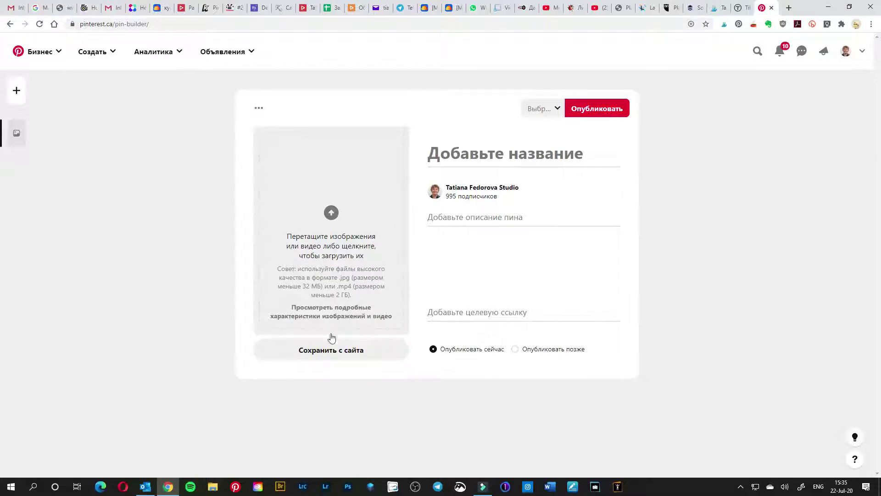
# Upload DSC00900.jpg from the Pictures folder on the Mirrored space (I:) drive as the new pin's image
pyautogui.click(338, 258)
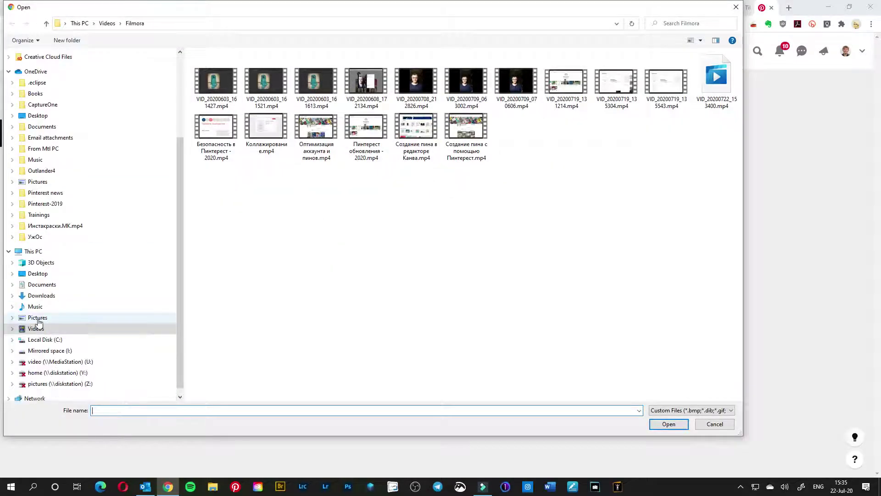
pyautogui.click(46, 351)
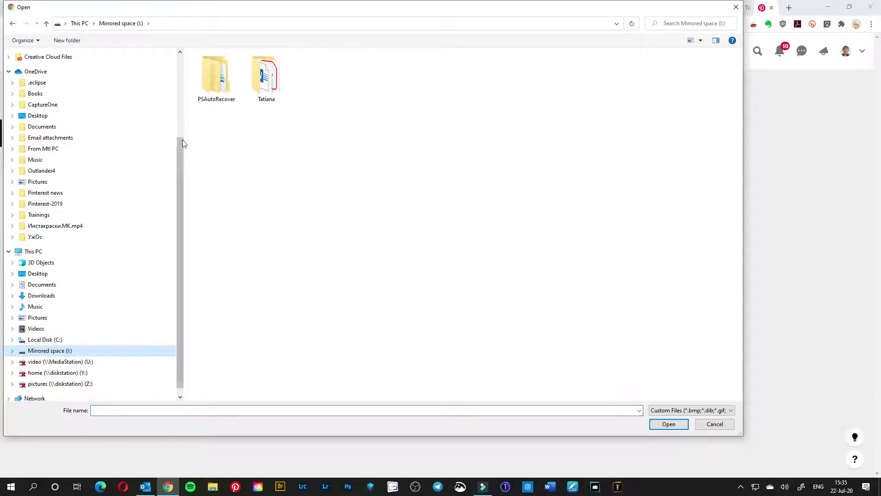
pyautogui.doubleClick(280, 73)
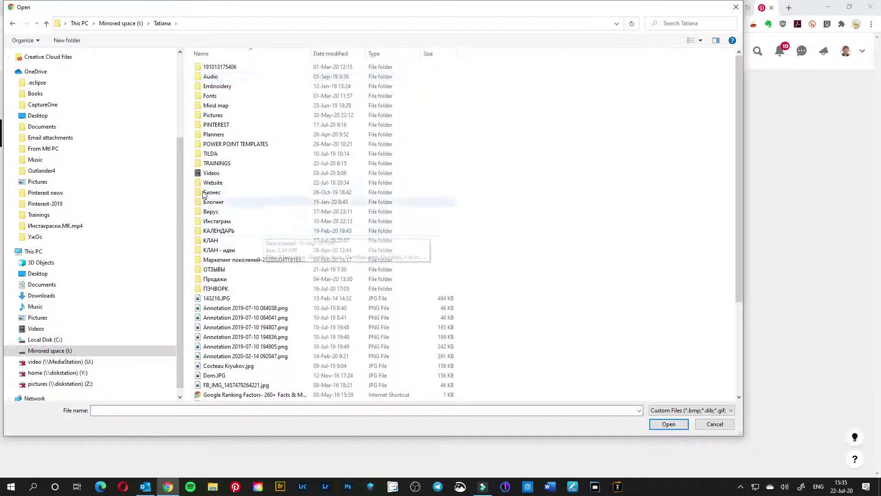
pyautogui.doubleClick(214, 115)
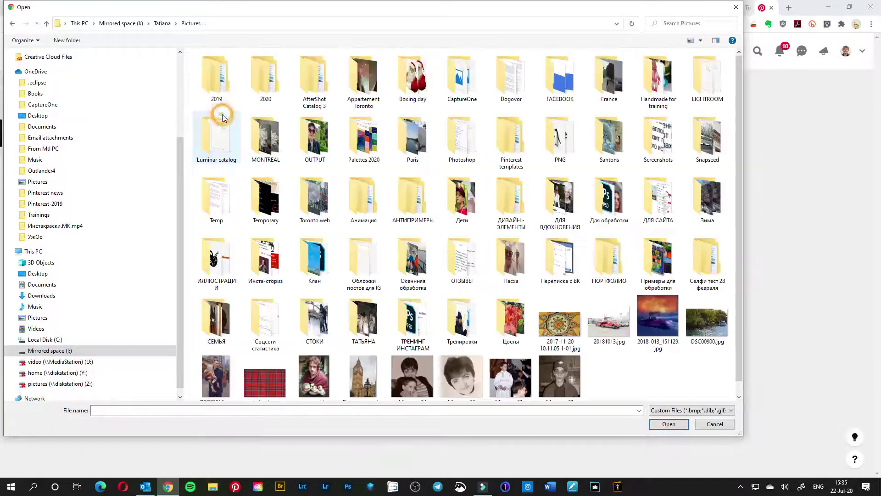
pyautogui.click(719, 322)
pyautogui.click(659, 423)
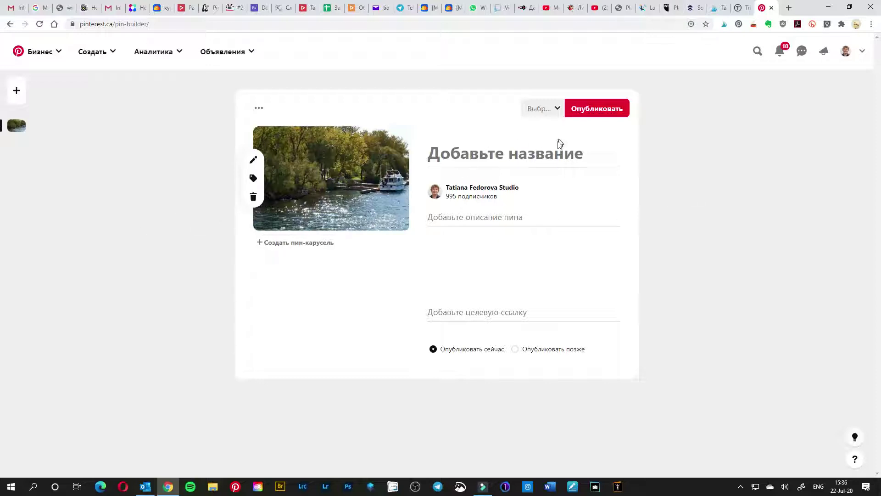
pyautogui.click(556, 155)
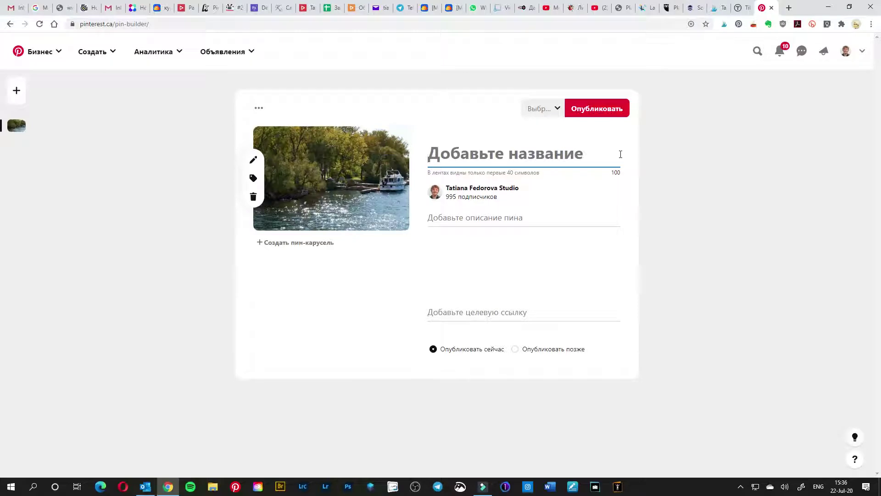
pyautogui.write('G')
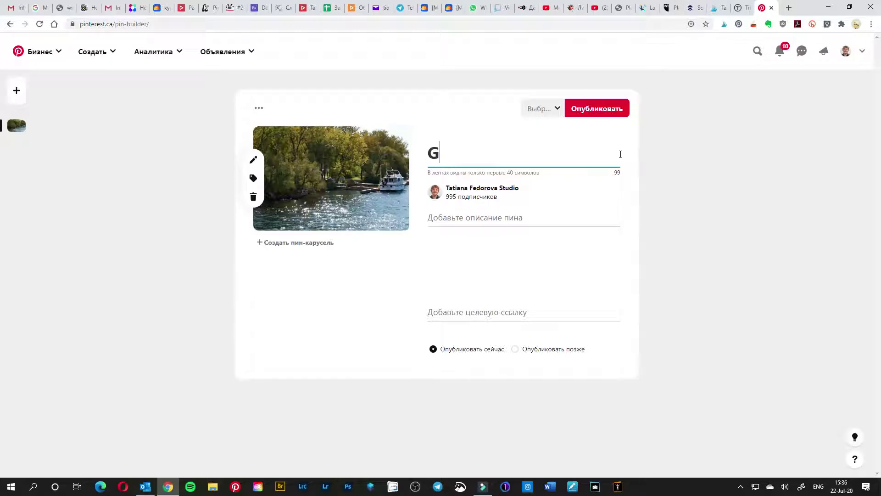
pyautogui.write('hbukfift')
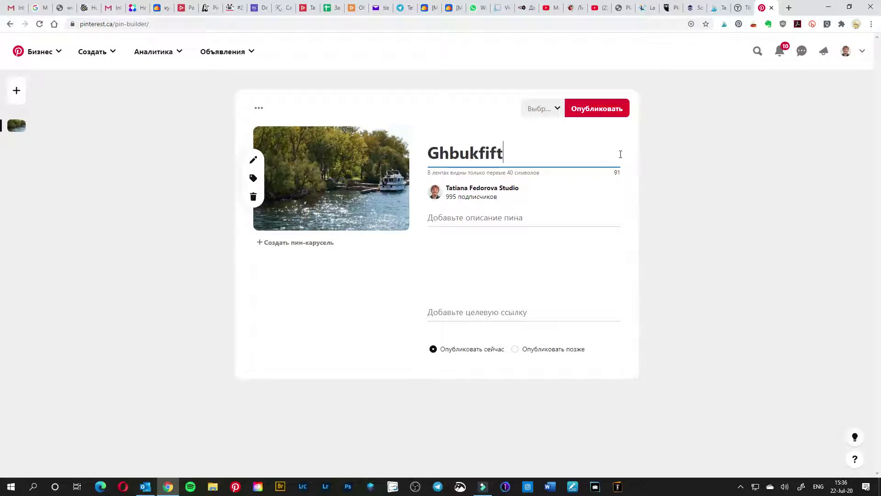
pyautogui.write('v d htixy')
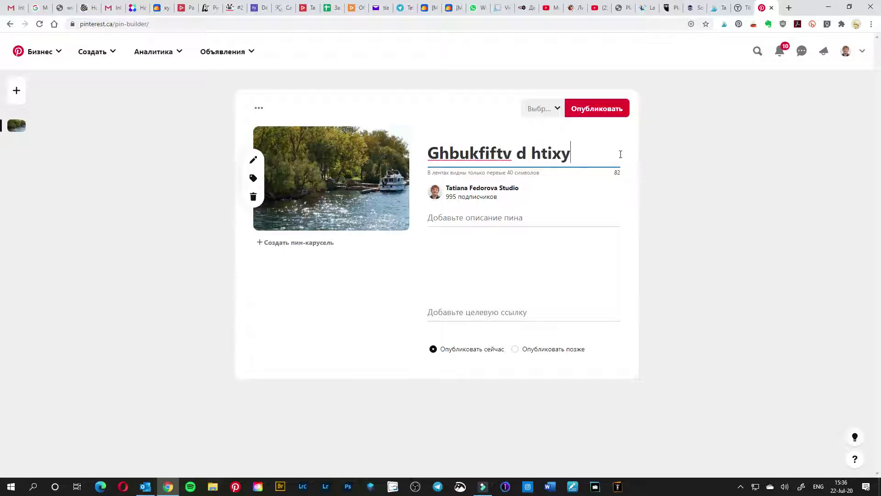
pyautogui.write('jq rhebp')
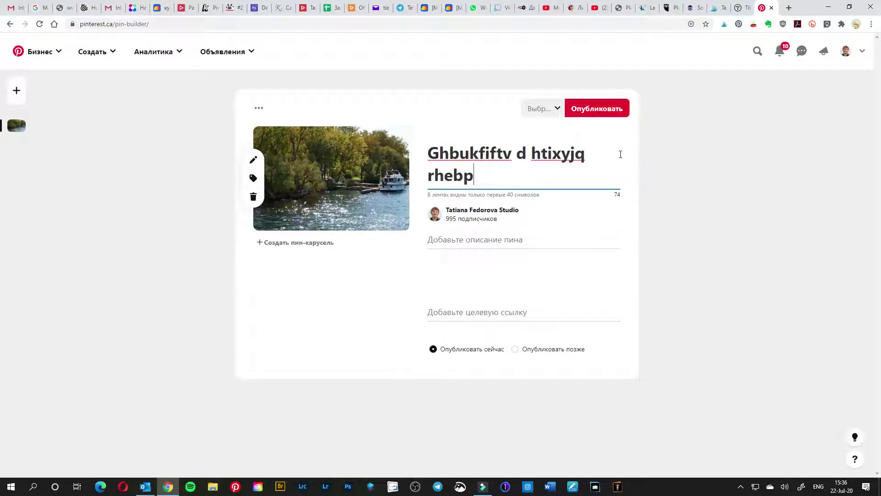
pyautogui.press('BackSpace')
pyautogui.press('BackSpace')
pyautogui.press('BackSpace')
pyautogui.press('BackSpace')
pyautogui.press('BackSpace')
pyautogui.press('BackSpace')
pyautogui.press('BackSpace')
pyautogui.press('BackSpace')
pyautogui.press('BackSpace')
pyautogui.press('BackSpace')
pyautogui.press('BackSpace')
pyautogui.press('BackSpace')
pyautogui.press('BackSpace')
pyautogui.press('BackSpace')
pyautogui.press('BackSpace')
pyautogui.press('BackSpace')
pyautogui.press('BackSpace')
pyautogui.press('BackSpace')
pyautogui.press('BackSpace')
pyautogui.press('BackSpace')
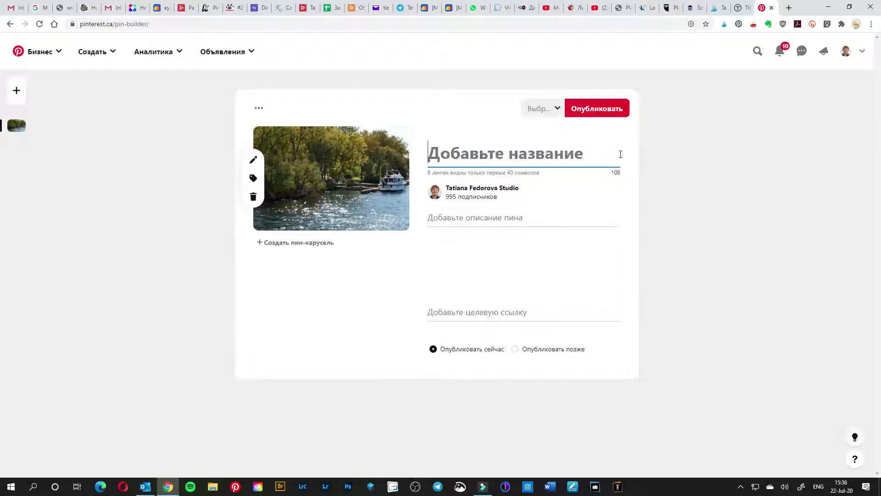
# Give the pin the title "Приглашаем в речной круиз", using the Russian keyboard layout
pyautogui.hotkey('alt', 'shift')
pyautogui.write('При')
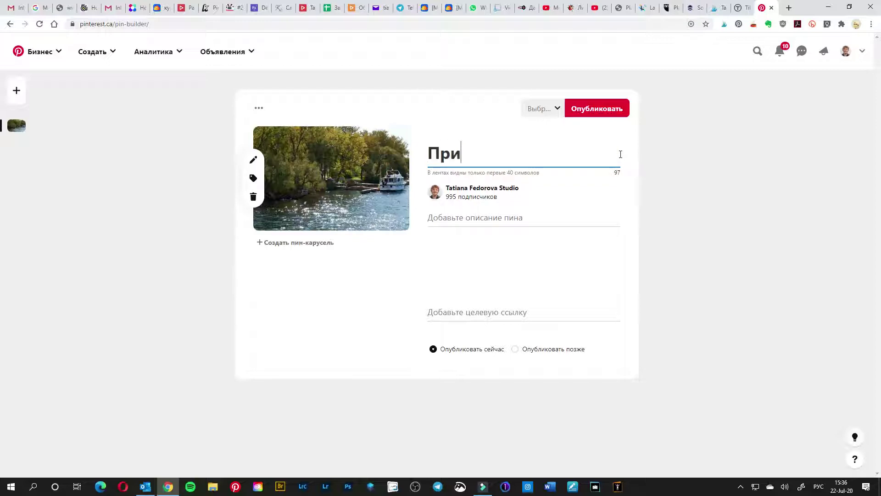
pyautogui.write('глашаем в')
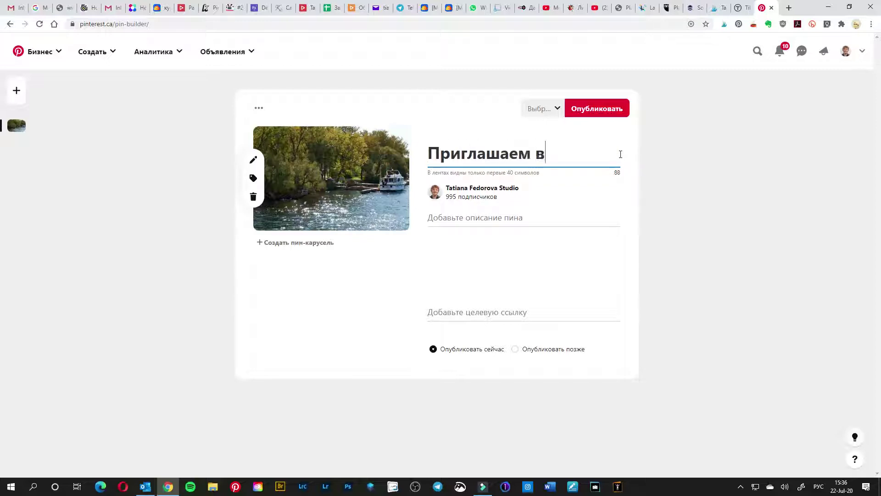
pyautogui.write(' речной кр')
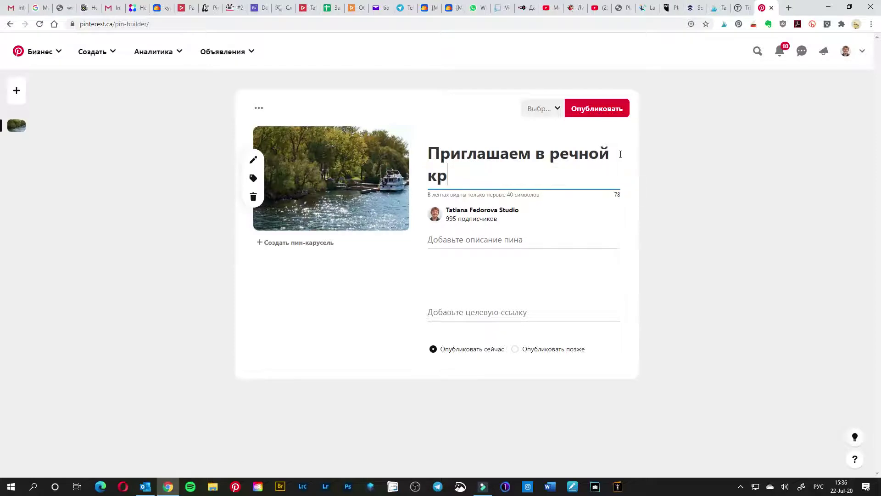
pyautogui.write('уиз')
# Set the pin to be published later (Опубликовать позже) and assign it to the board "Учебная доска"
pyautogui.click(515, 350)
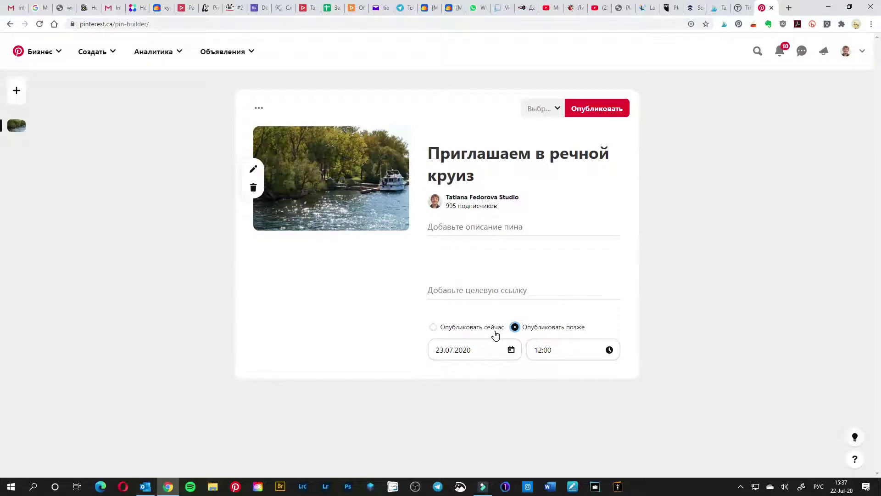
pyautogui.click(553, 105)
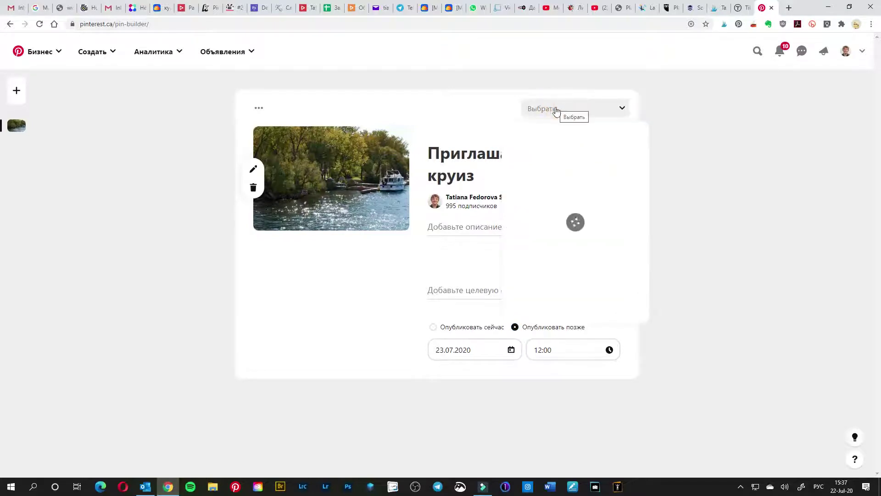
pyautogui.scroll(-15, 584, 239)
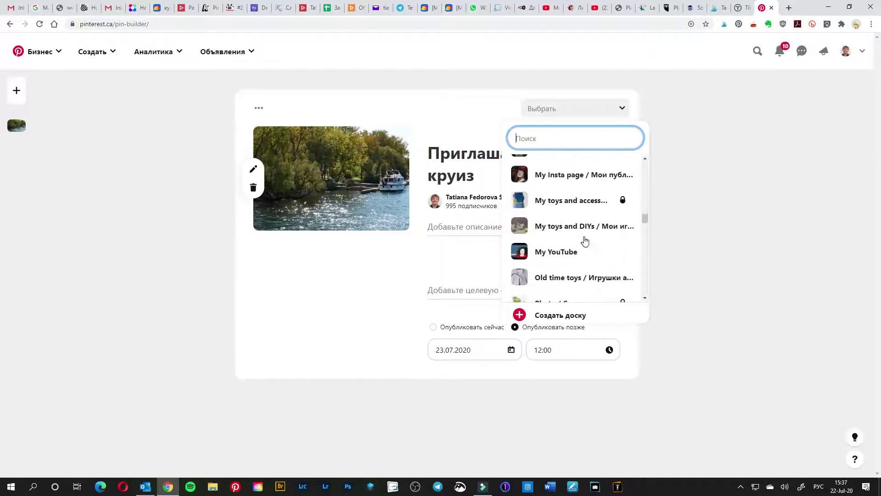
pyautogui.scroll(-20, 584, 239)
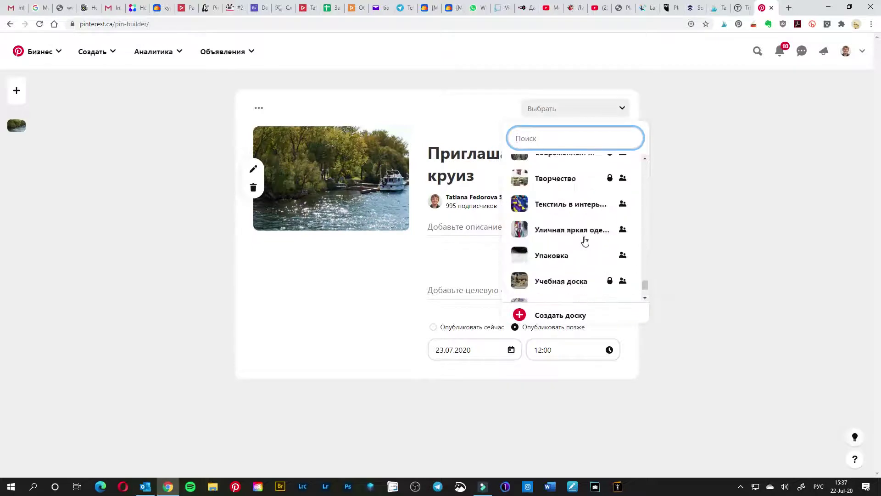
pyautogui.scroll(-2, 585, 240)
pyautogui.scroll(4, 585, 239)
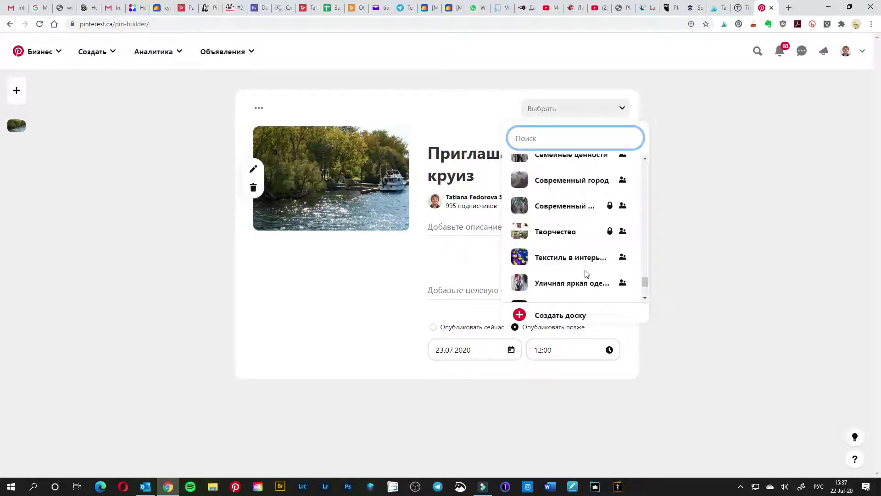
pyautogui.scroll(-3, 585, 274)
pyautogui.click(586, 211)
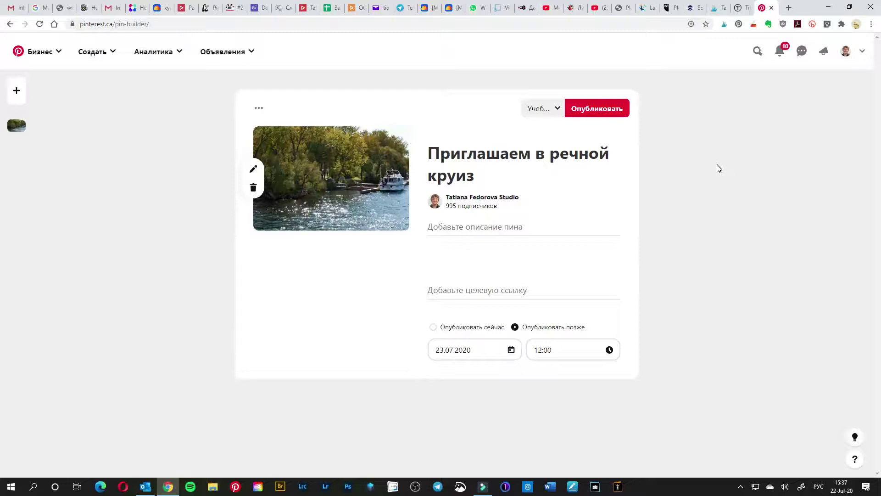
# Schedule the pin for 04.08.2020 at 22:30 and submit it for publication
pyautogui.click(510, 348)
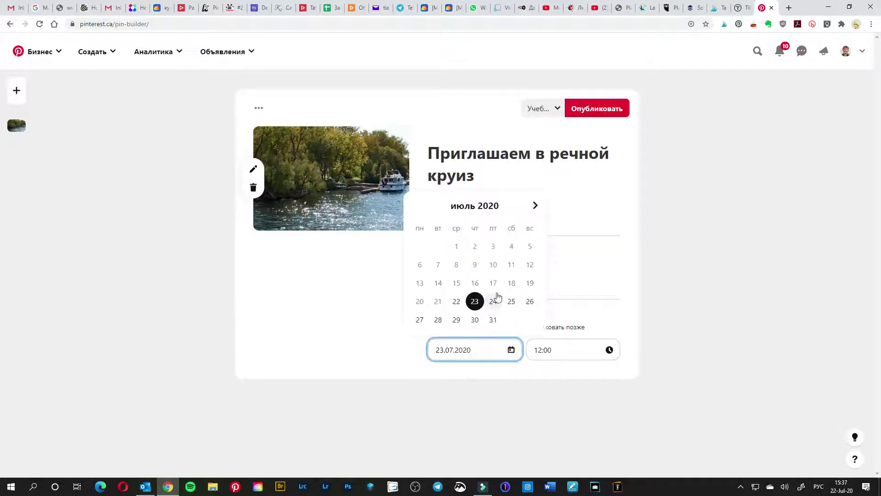
pyautogui.click(535, 205)
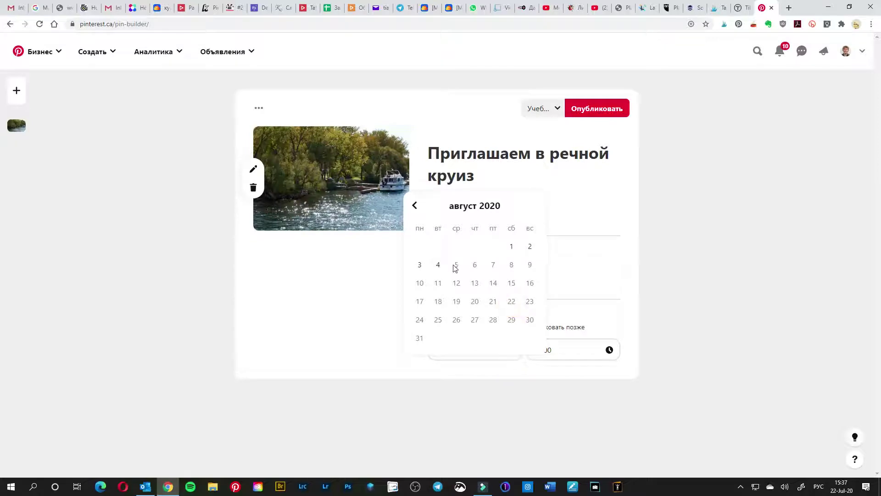
pyautogui.click(437, 265)
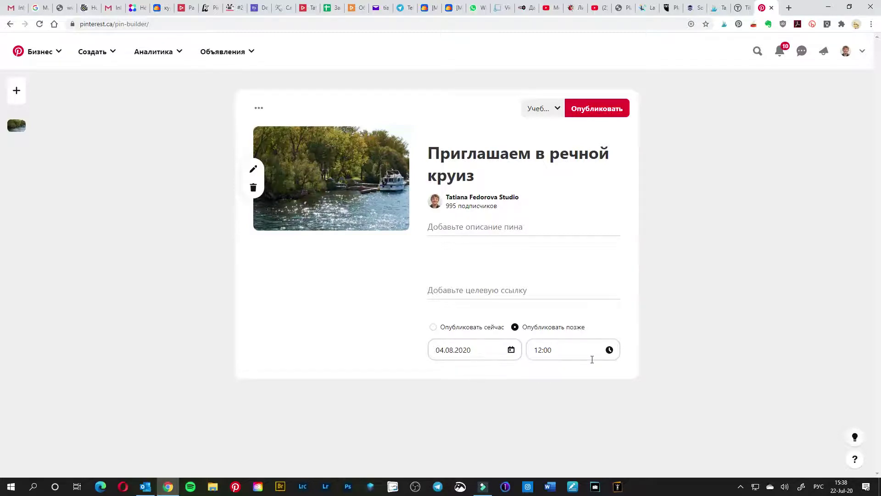
pyautogui.click(608, 350)
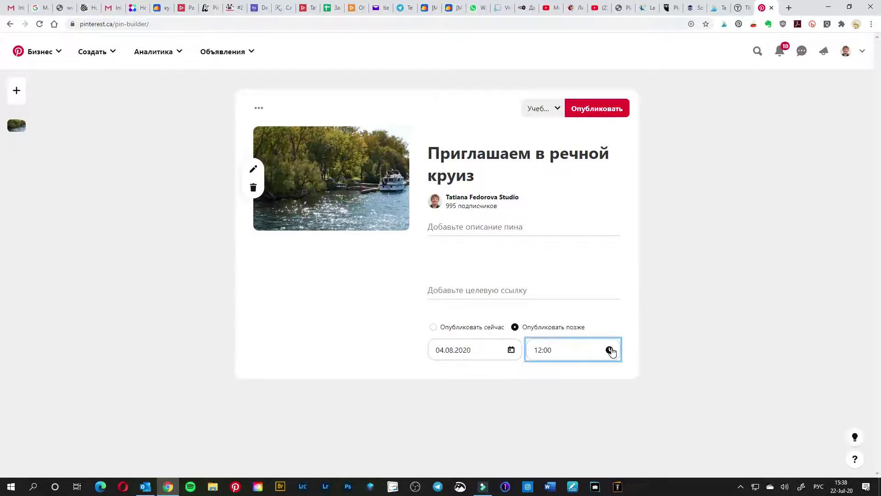
pyautogui.click(611, 351)
pyautogui.click(541, 350)
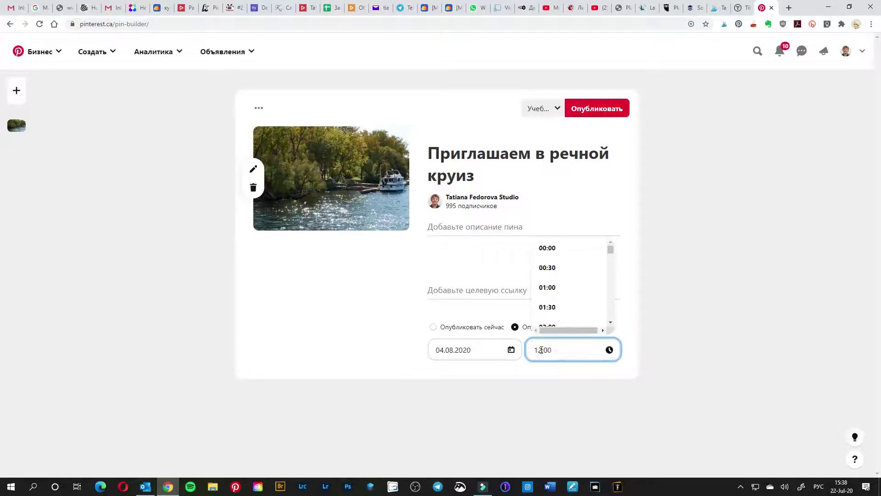
pyautogui.scroll(-15, 578, 298)
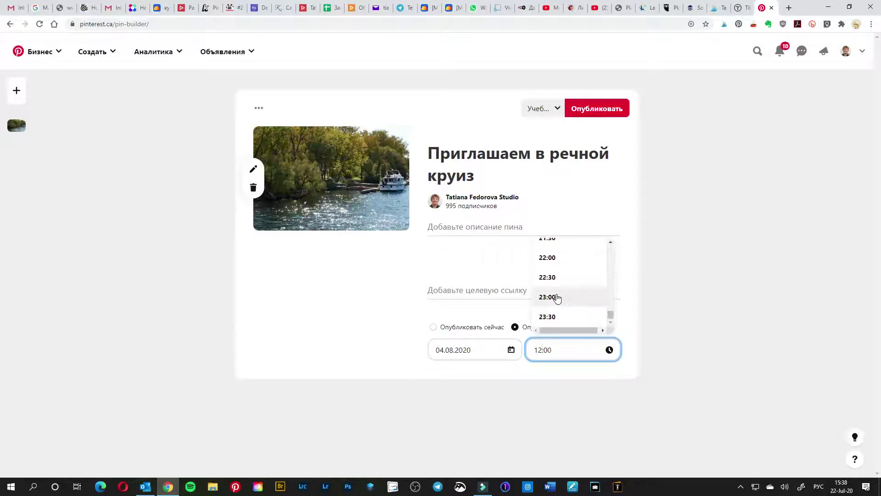
pyautogui.click(551, 278)
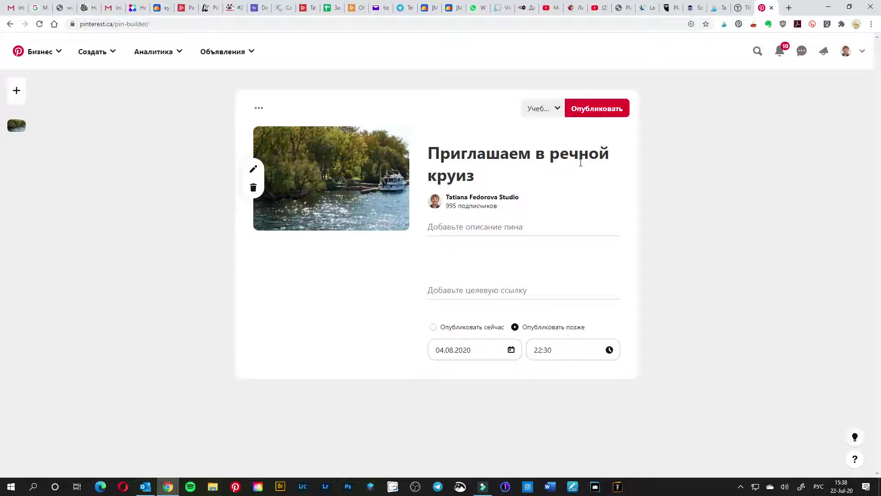
pyautogui.click(586, 110)
# Add another blank pin draft and select it, leaving the pin builder without filling it in
pyautogui.click(18, 90)
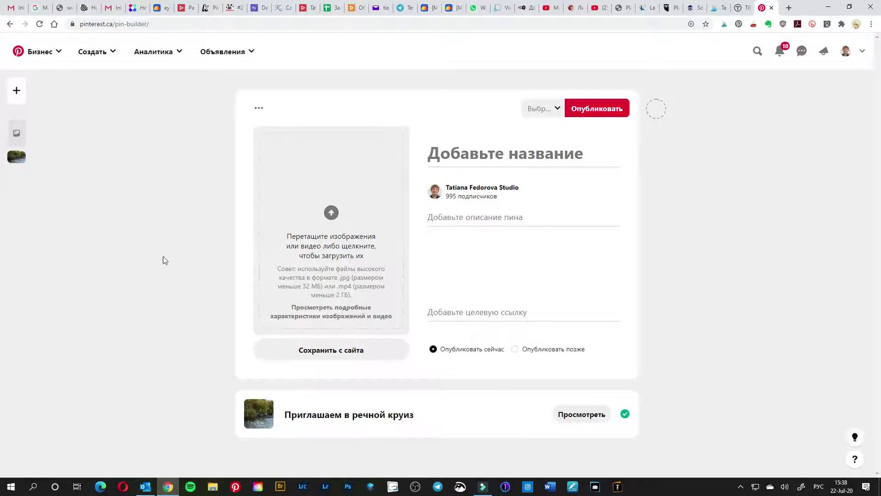
pyautogui.click(657, 109)
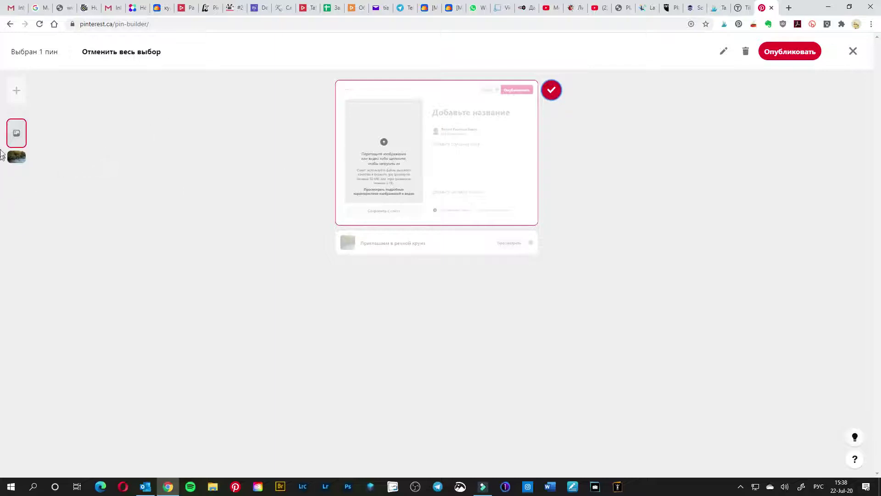
pyautogui.click(10, 24)
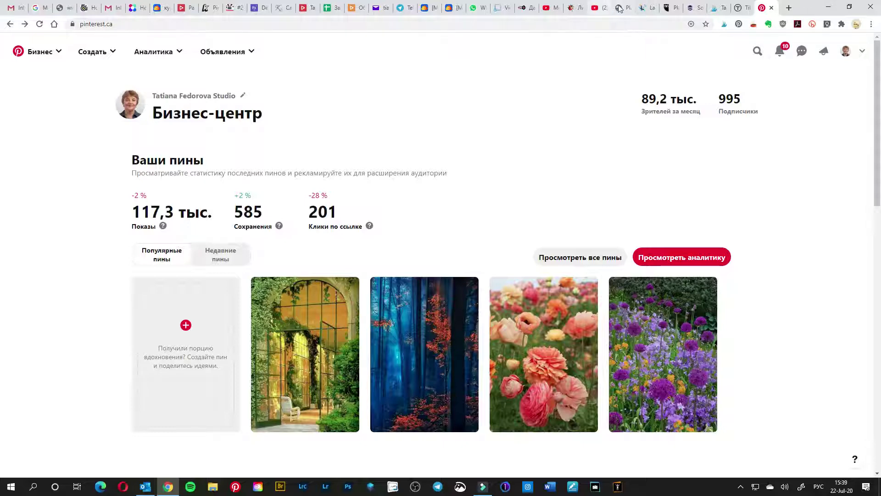
# Switch to the Later pricing page and examine its subscription plans
pyautogui.click(647, 8)
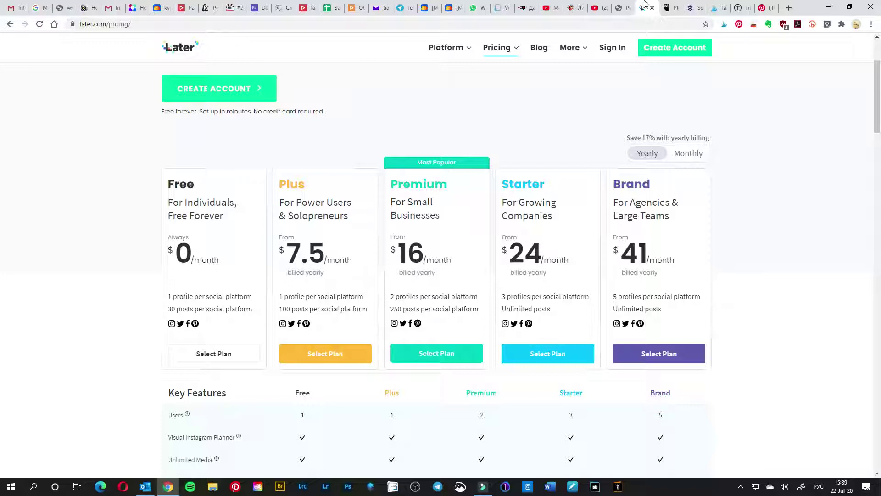
pyautogui.moveTo(566, 54)
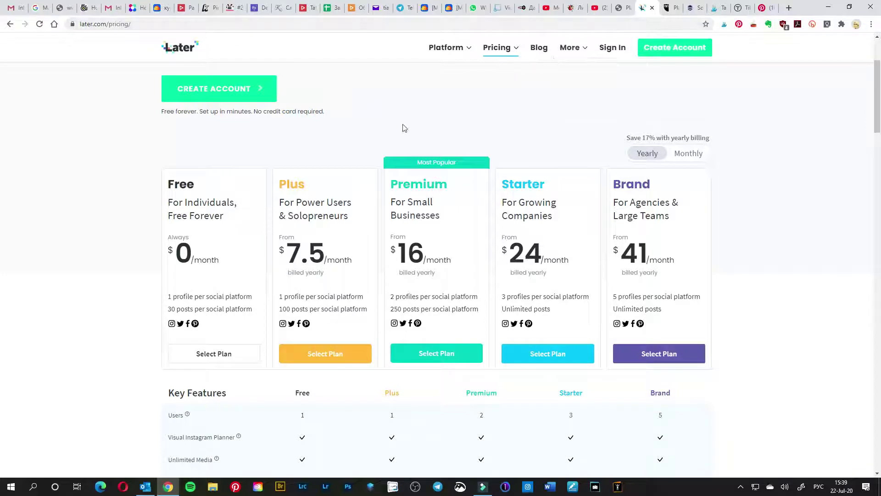